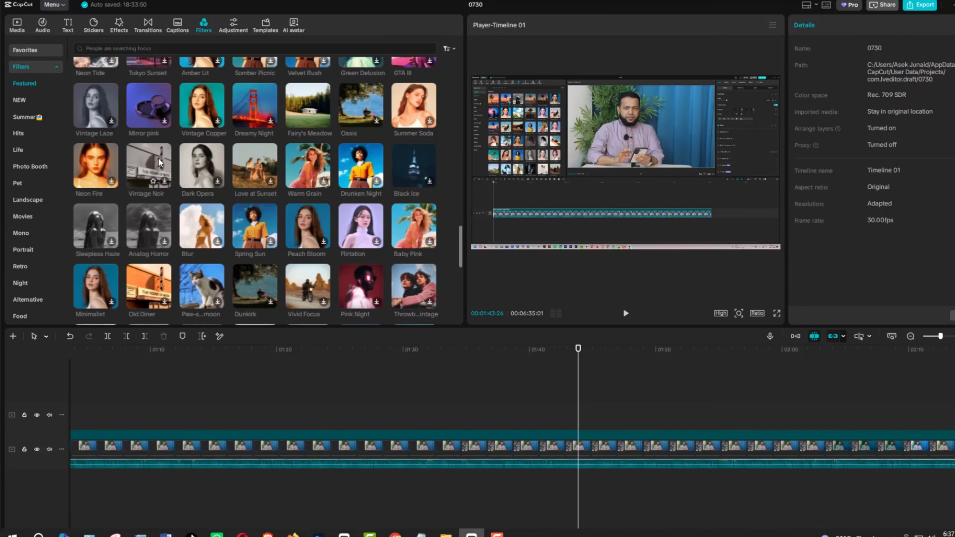
scroll(160, 163, "up", 3)
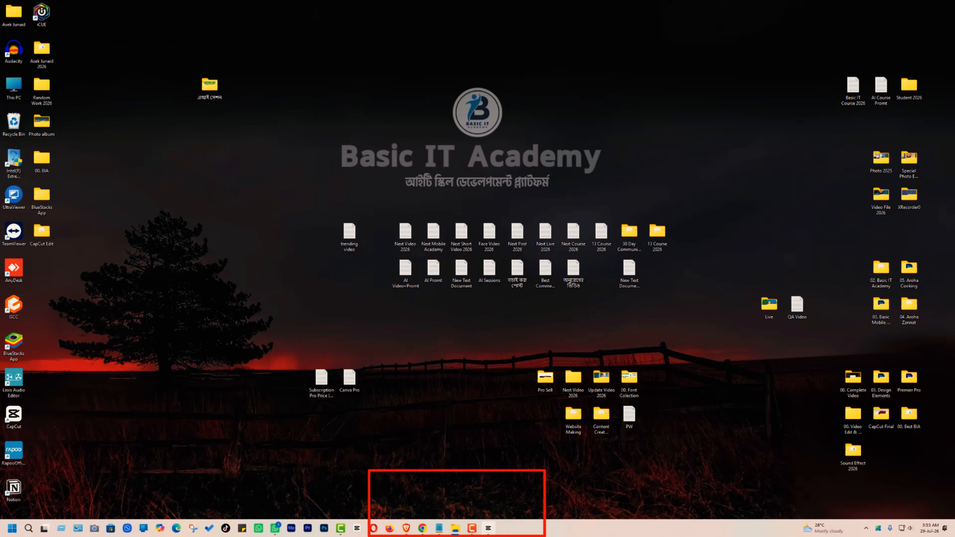
Step: Switch to CapCut, import the MVI_1243.MP4 video clip and place it on the timeline
left_click(488, 528)
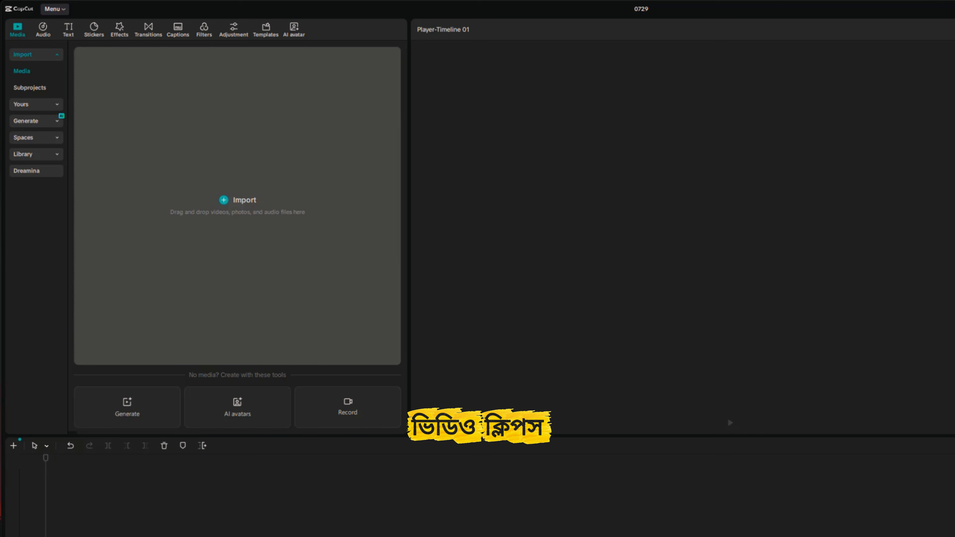
left_click(244, 199)
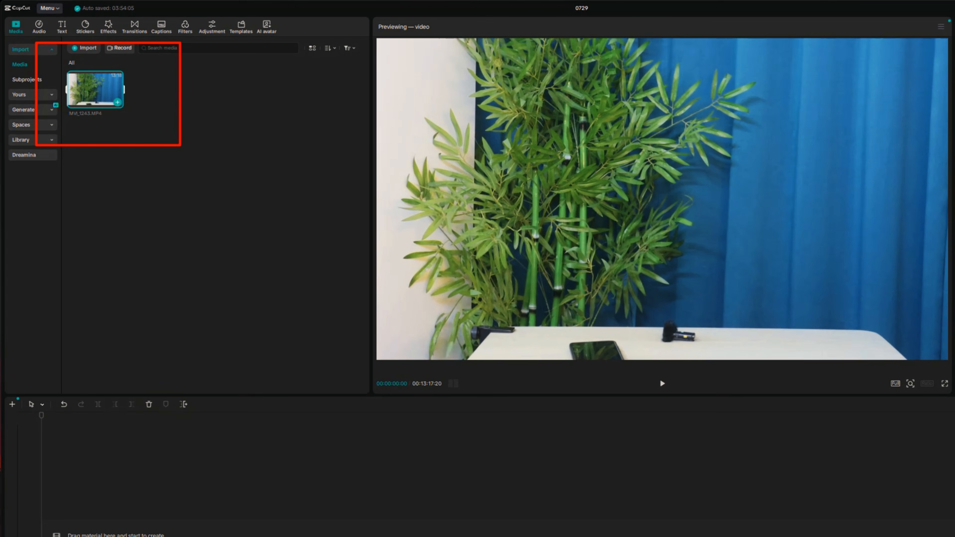
left_click(93, 82)
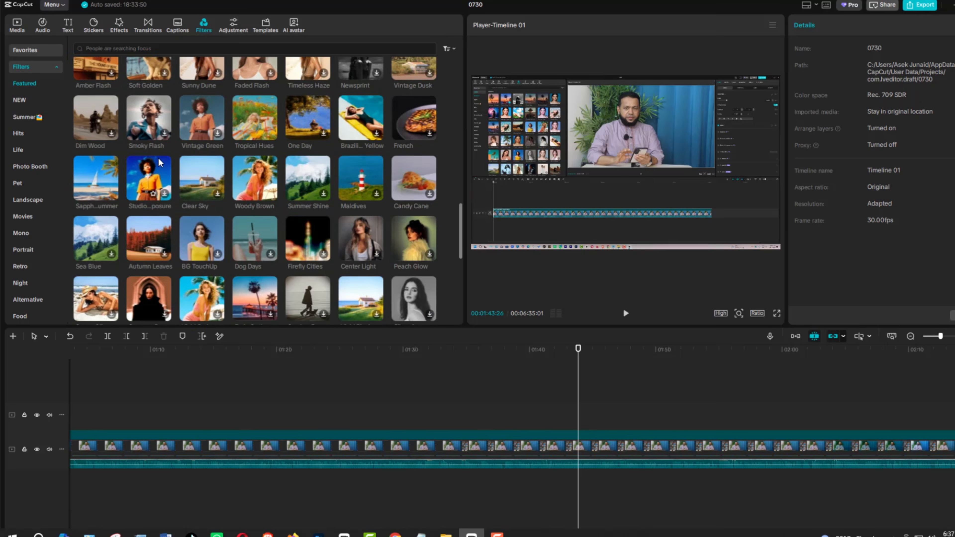
scroll(160, 162, "down", 5)
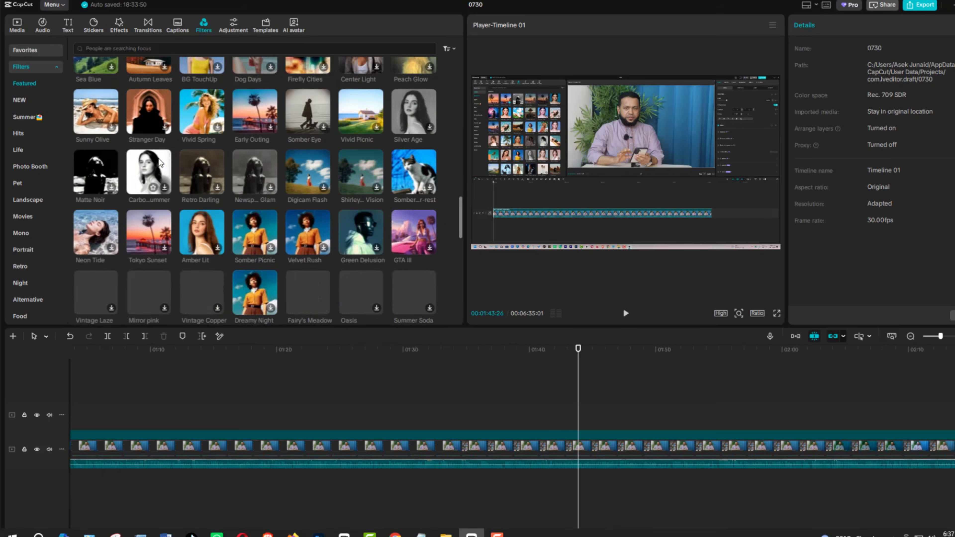
scroll(160, 163, "down", 5)
scroll(160, 162, "up", 4)
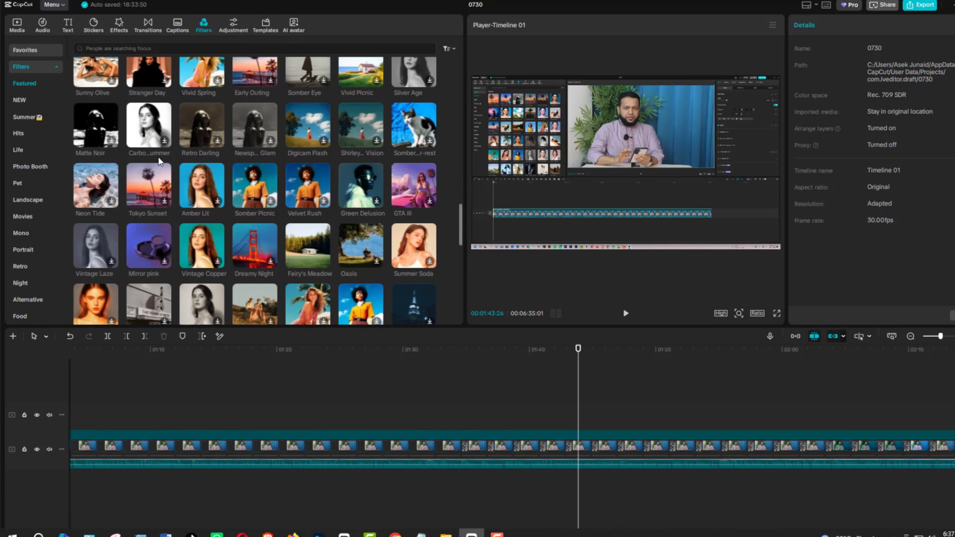
scroll(159, 163, "up", 4)
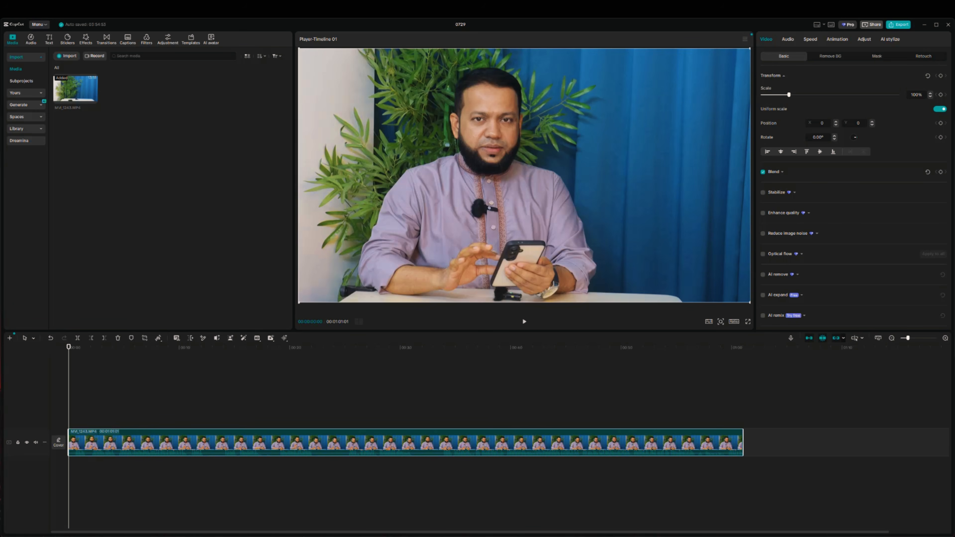
Step: Preview several Featured filters on the clip, including Vivid Glam, Matte Clear and Nature Glow
left_click(146, 39)
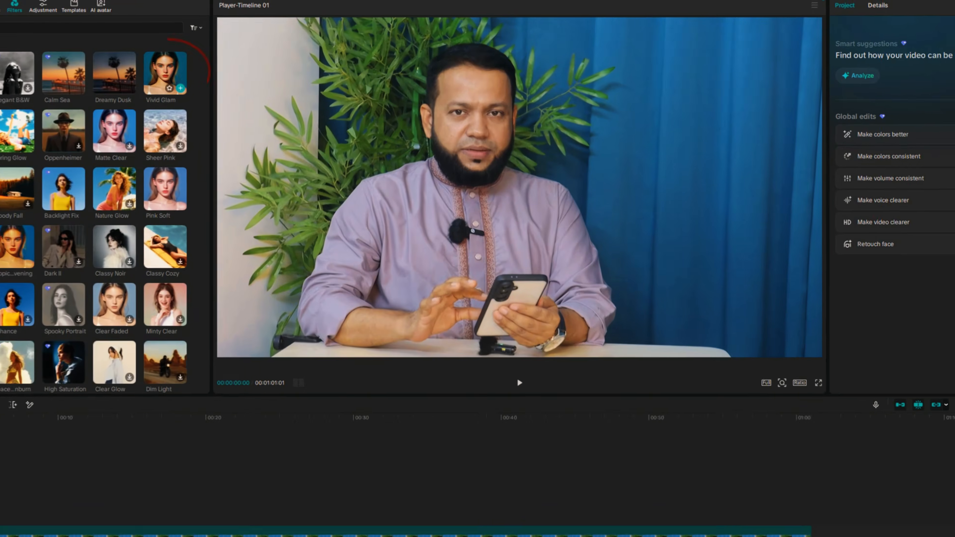
left_click(261, 69)
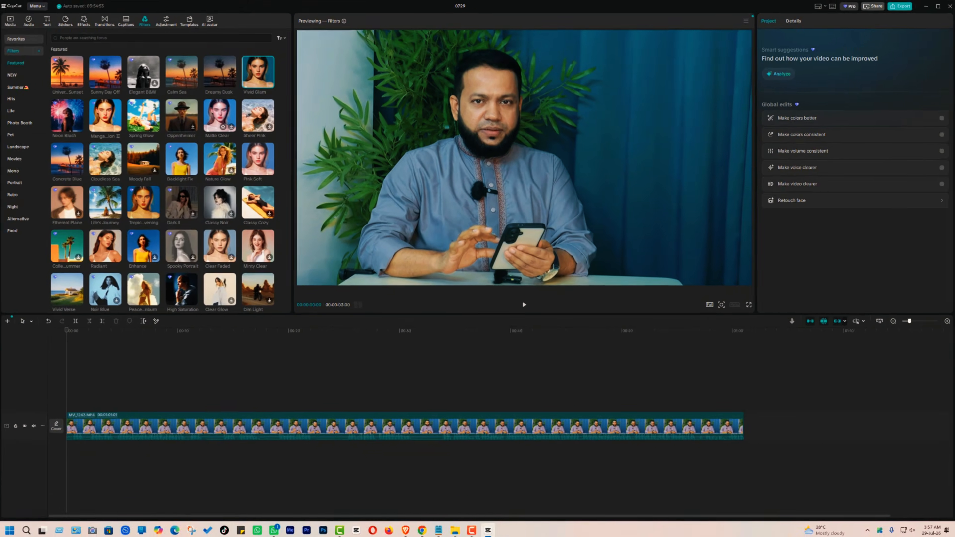
left_click(65, 128)
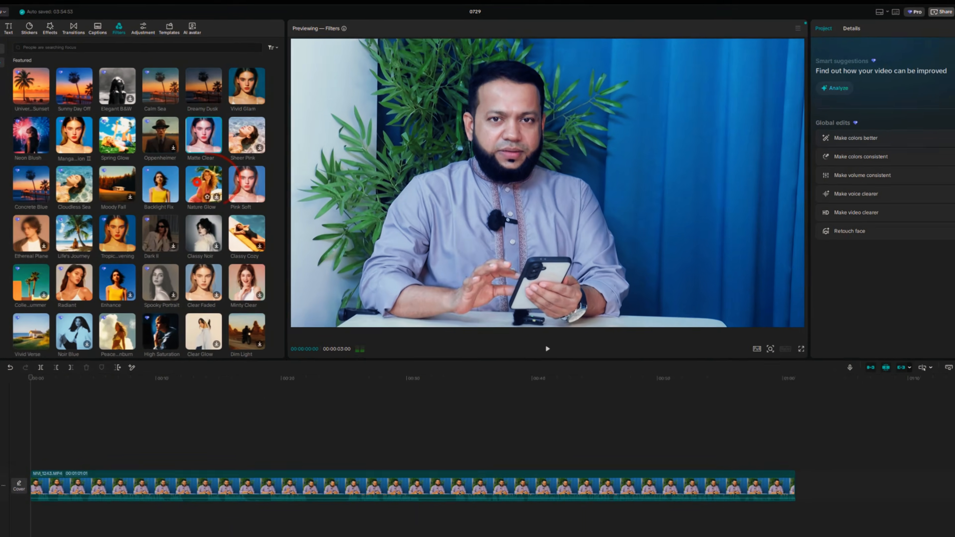
left_click(221, 158)
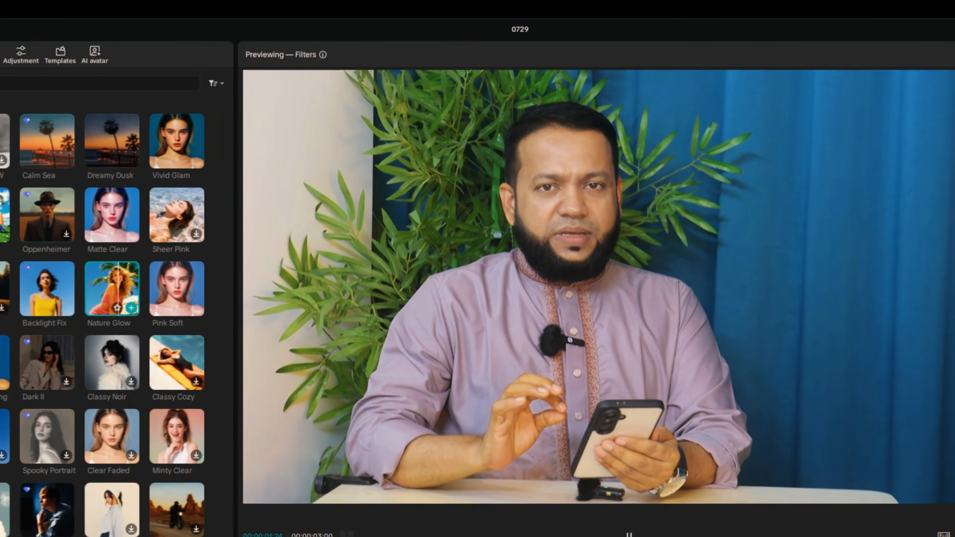
left_click(213, 254)
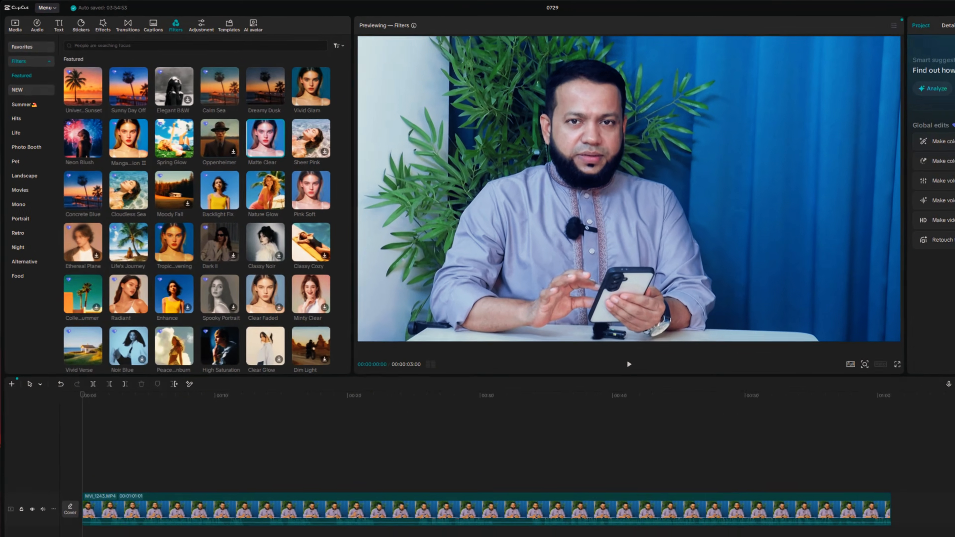
Step: Browse the NEW and Hits filter categories and preview the look of a Hits filter on the clip
left_click(17, 90)
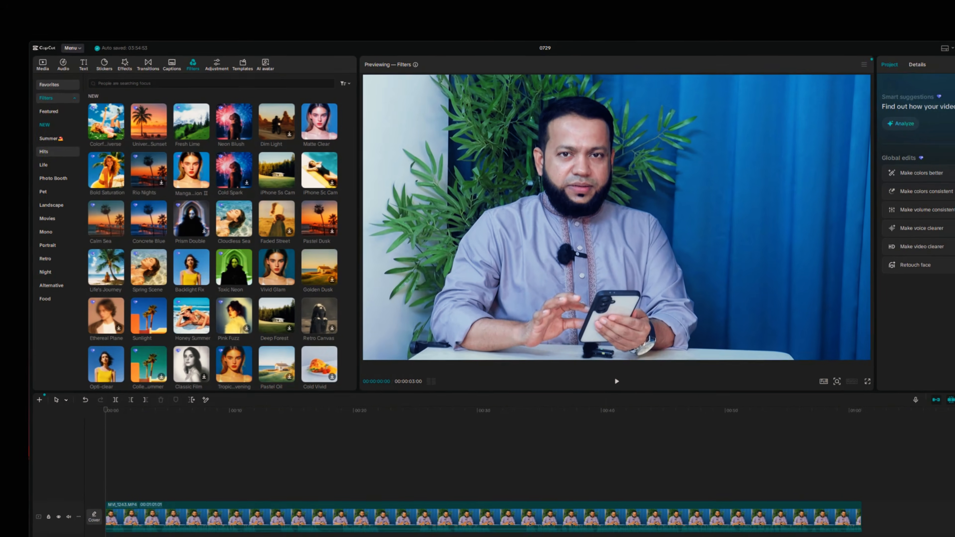
left_click(49, 152)
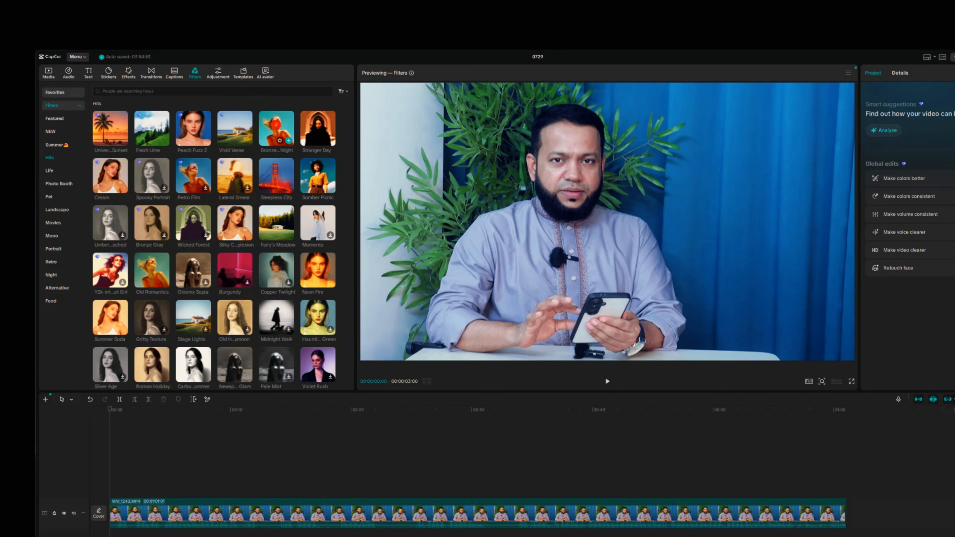
left_click(606, 380)
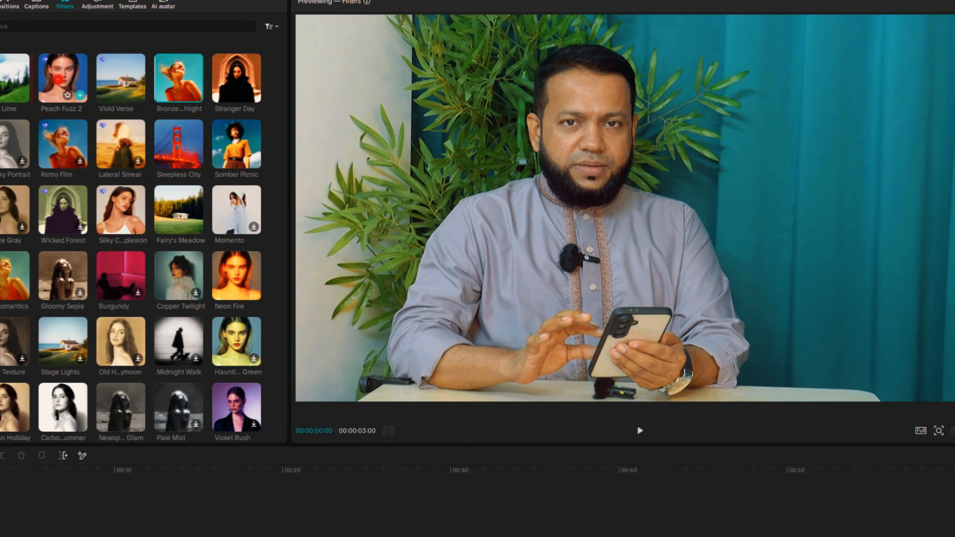
Step: Preview the Peach Fuzz 2 filter on the clip and add it to the favorites
left_click(59, 79)
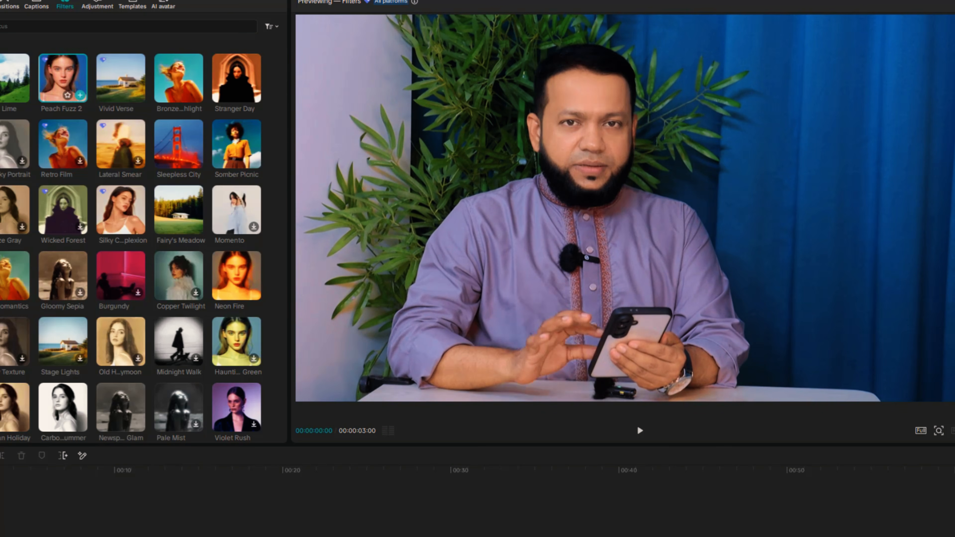
left_click(67, 95)
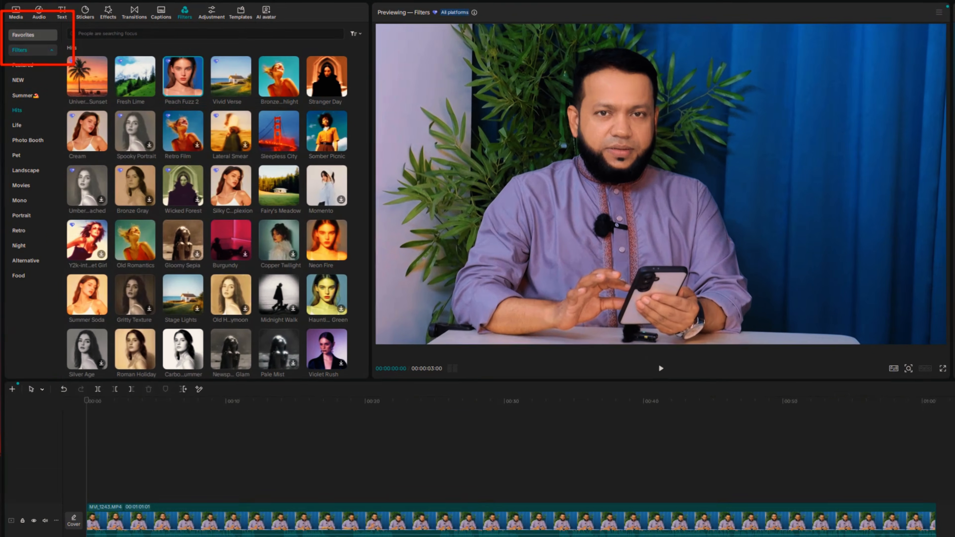
Step: Compare the favorite filters Peach Fuzz 2 and Pure Joy, and add Pure Joy at the start of the timeline
left_click(33, 35)
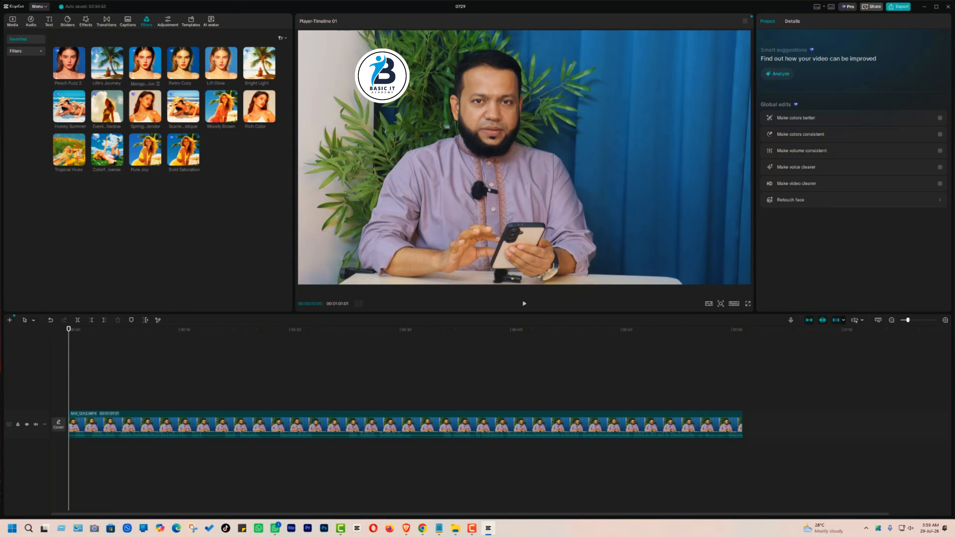
left_click(69, 63)
mouse_move(146, 150)
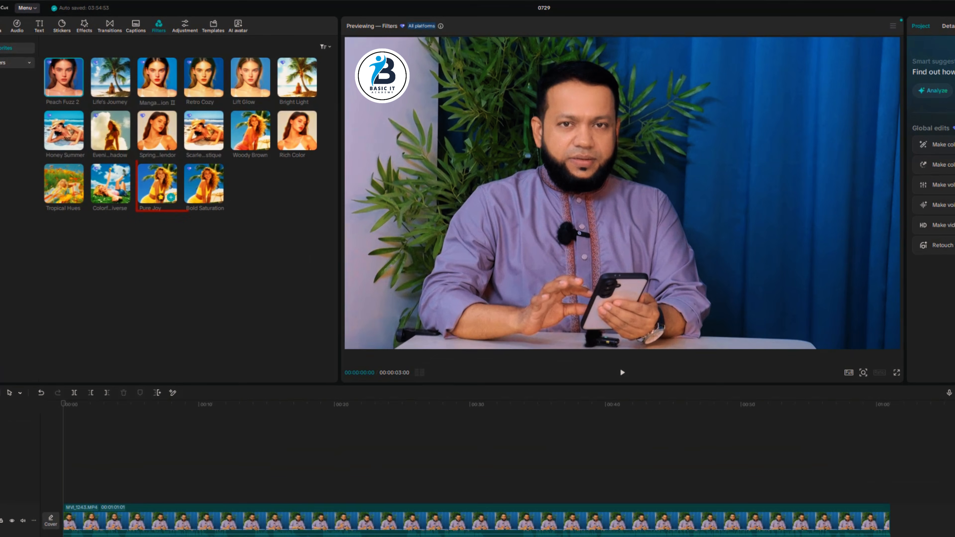
left_click(157, 182)
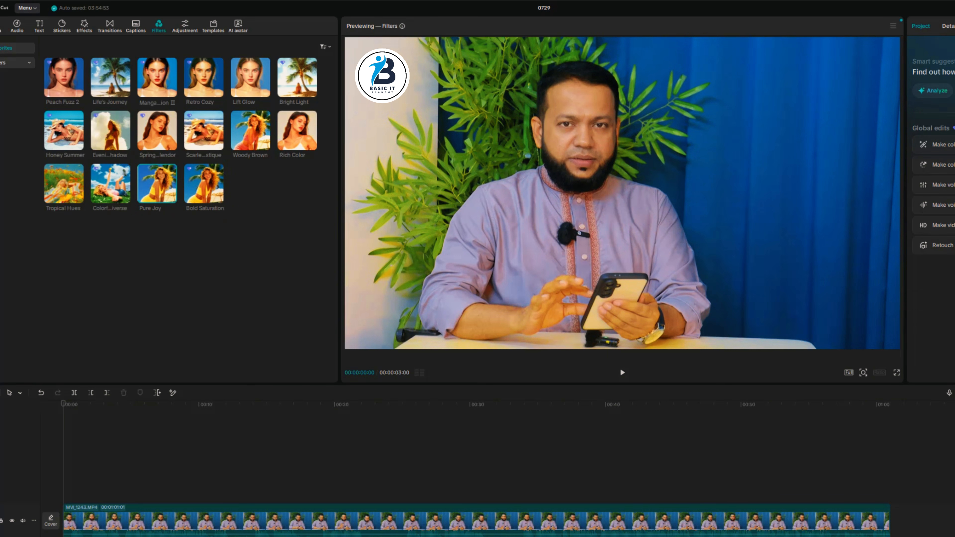
left_click(171, 197)
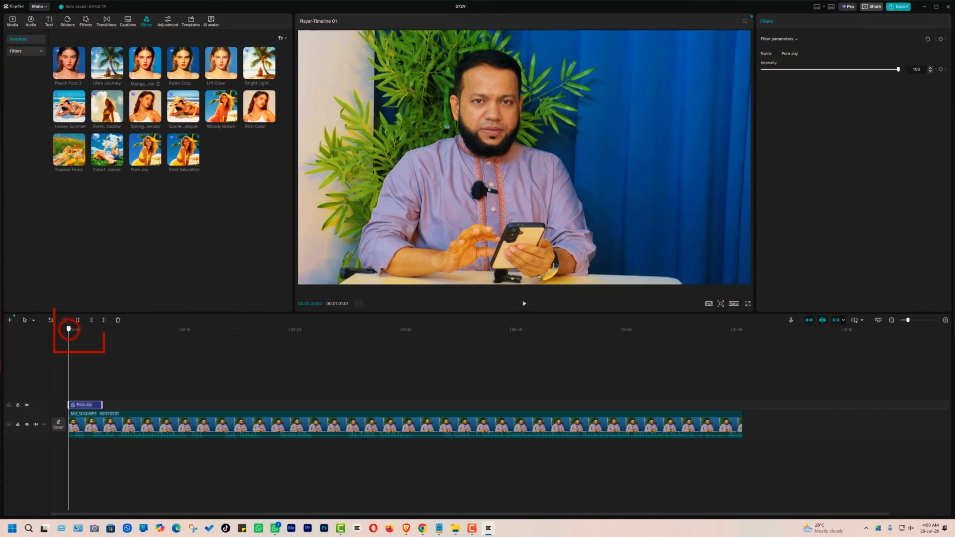
Step: Play the video past the end of the Pure Joy filter and return the playhead to the start
left_click(523, 303)
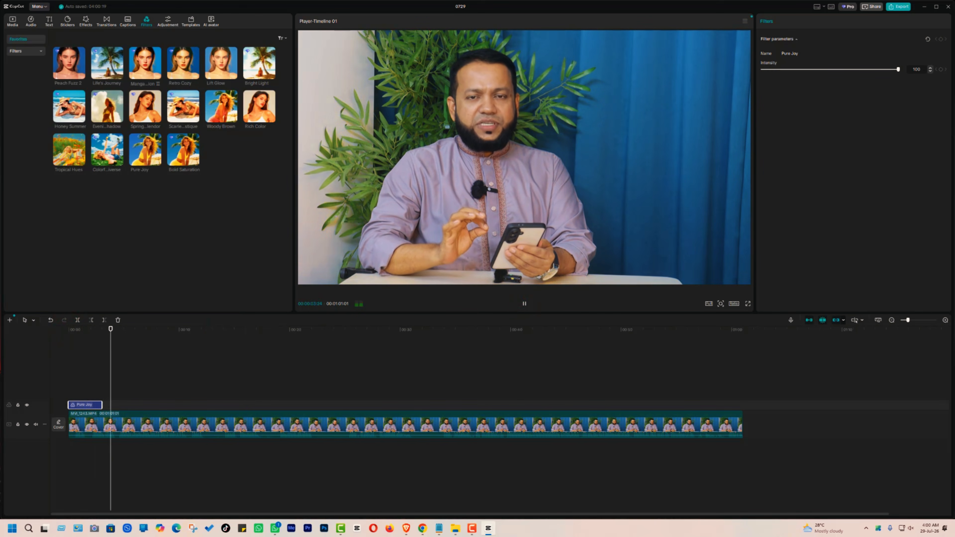
left_click(523, 303)
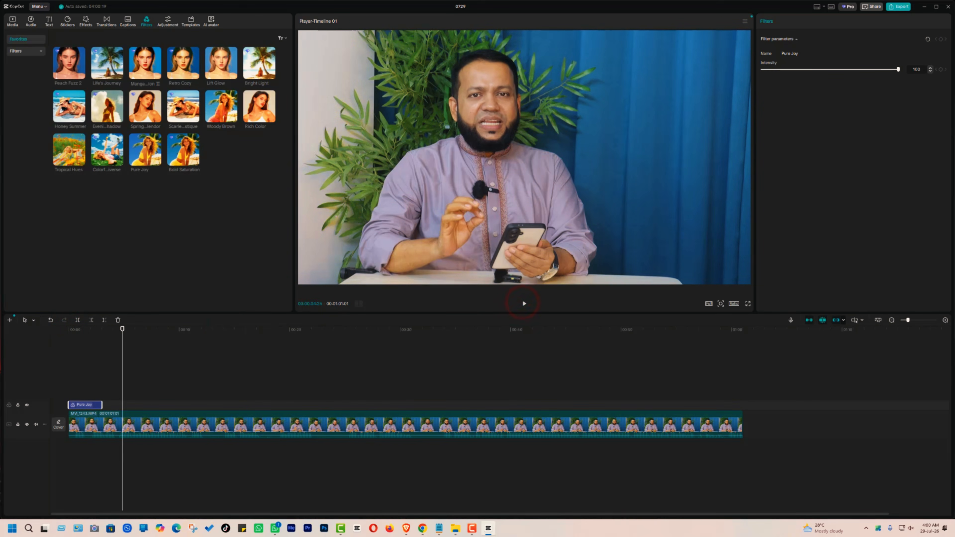
left_click_drag(121, 331, 68, 330)
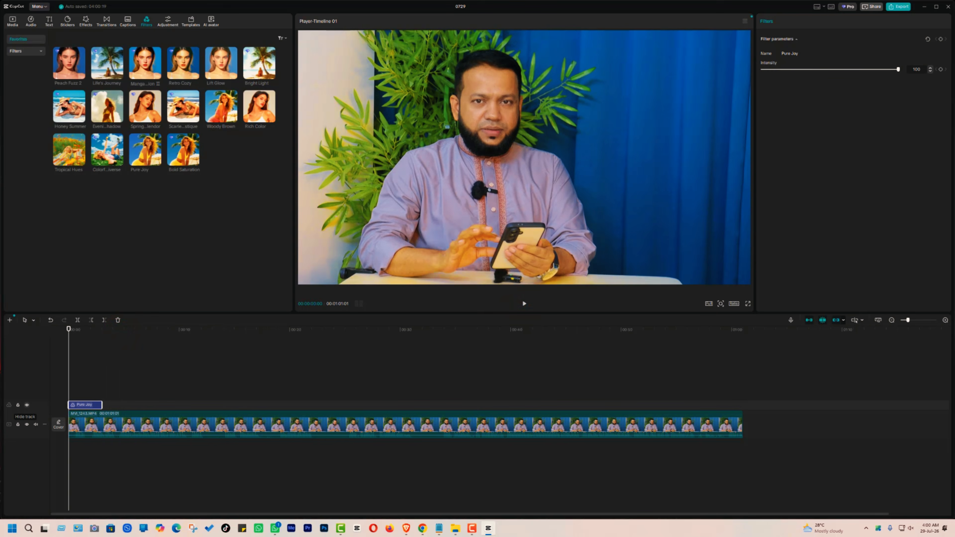
Step: Hide and show the filter track twice to compare the footage with and without Pure Joy
left_click(26, 405)
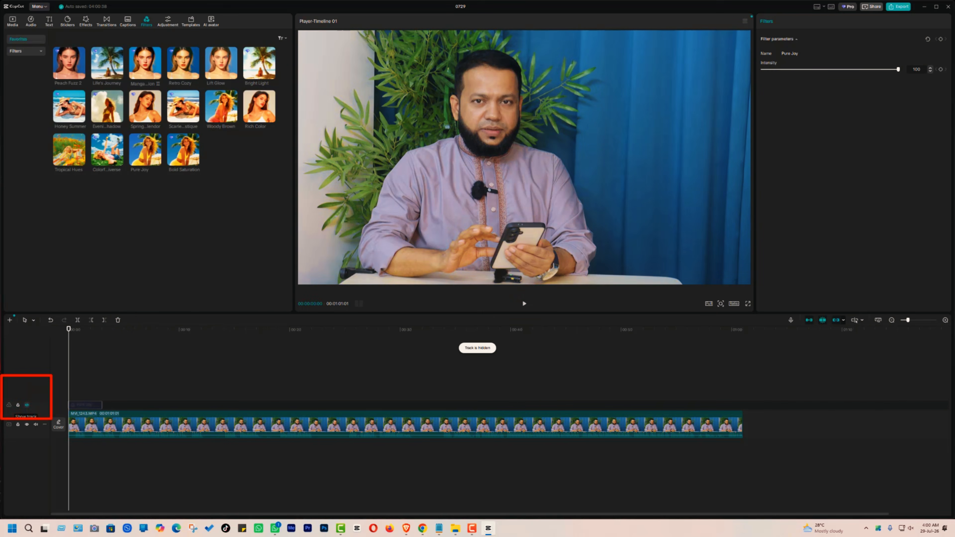
left_click(27, 404)
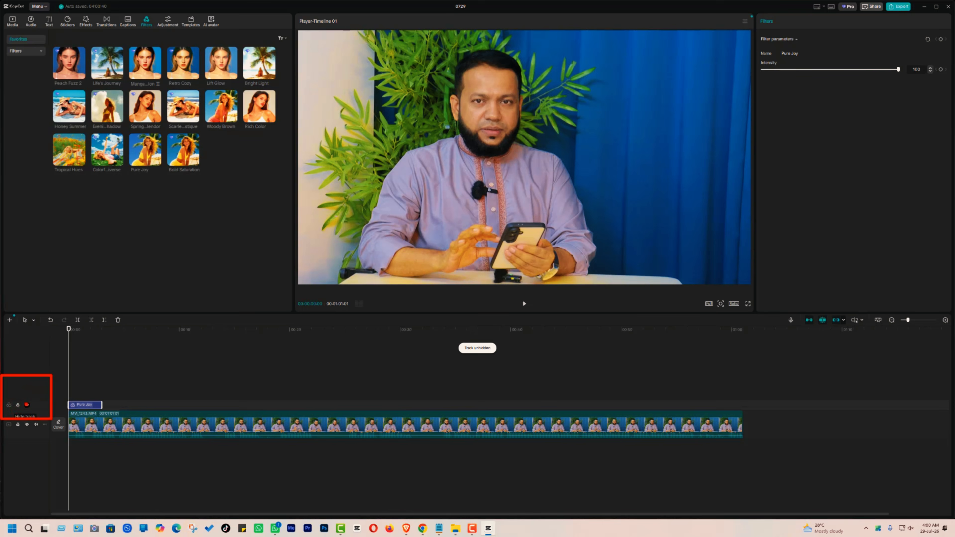
left_click(27, 405)
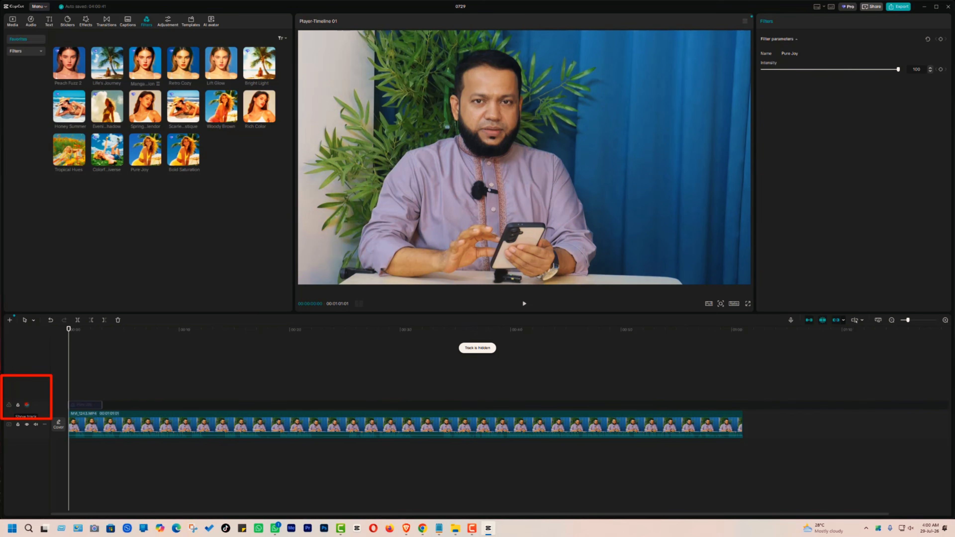
left_click(27, 404)
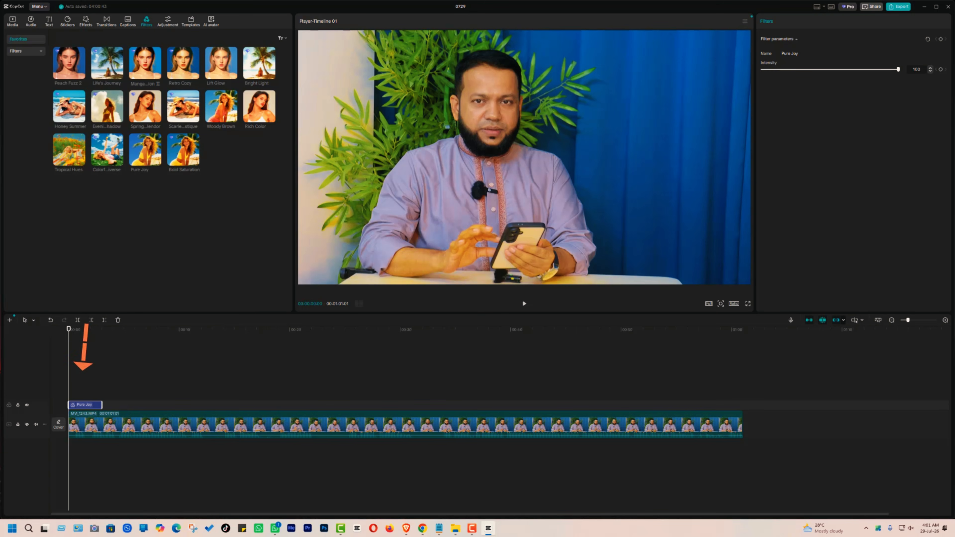
Step: Extend the Pure Joy filter to the end of the video clip and scrub to about 32 seconds to check it
mouse_move(68, 331)
left_mouse_down()
mouse_move(145, 331)
mouse_move(69, 331)
left_mouse_up()
left_click_drag(101, 405, 743, 405)
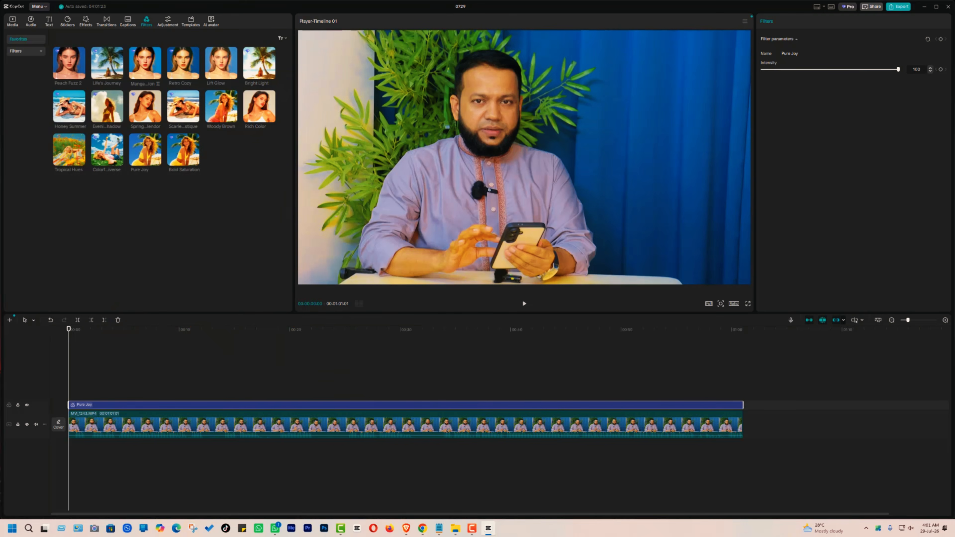
left_click_drag(69, 330, 431, 329)
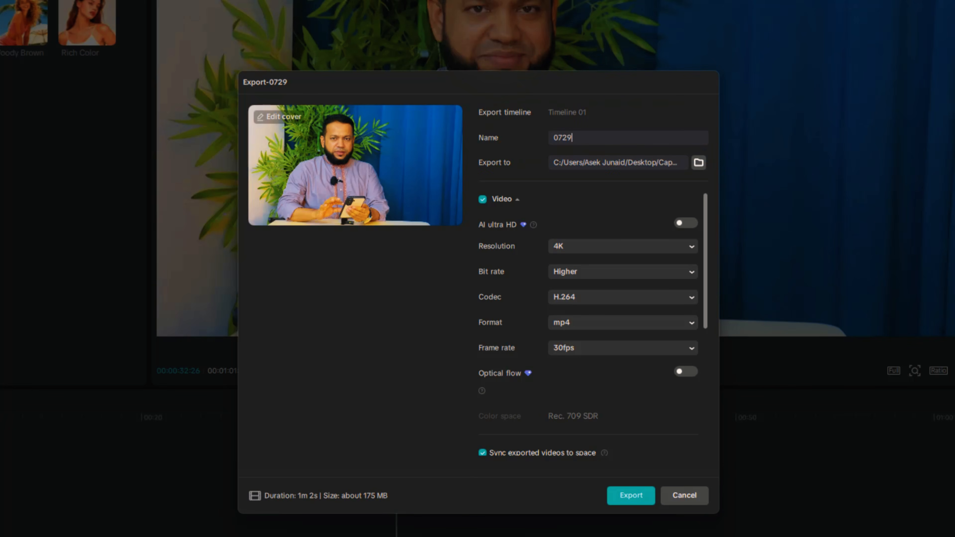
Step: Export the video with the resolution set to 4K
left_click(595, 245)
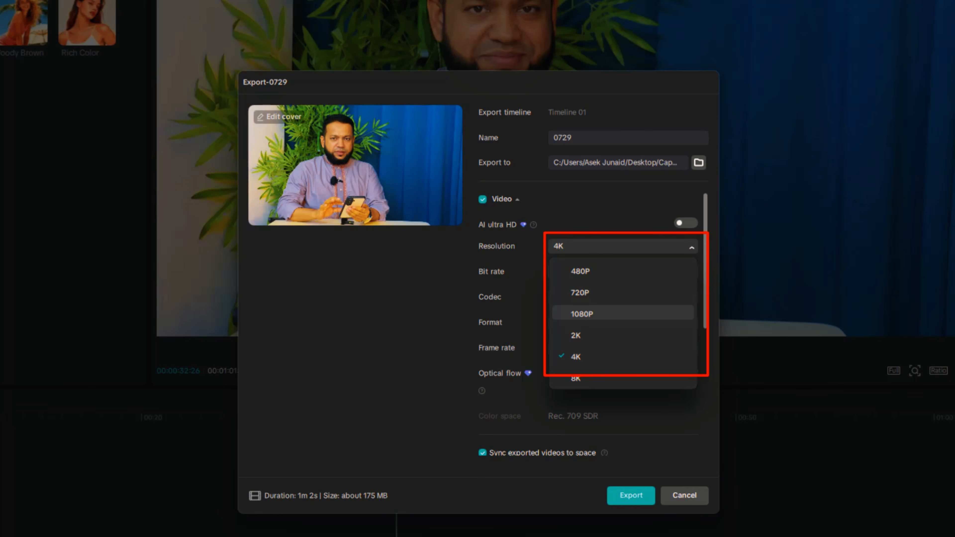
left_click(588, 335)
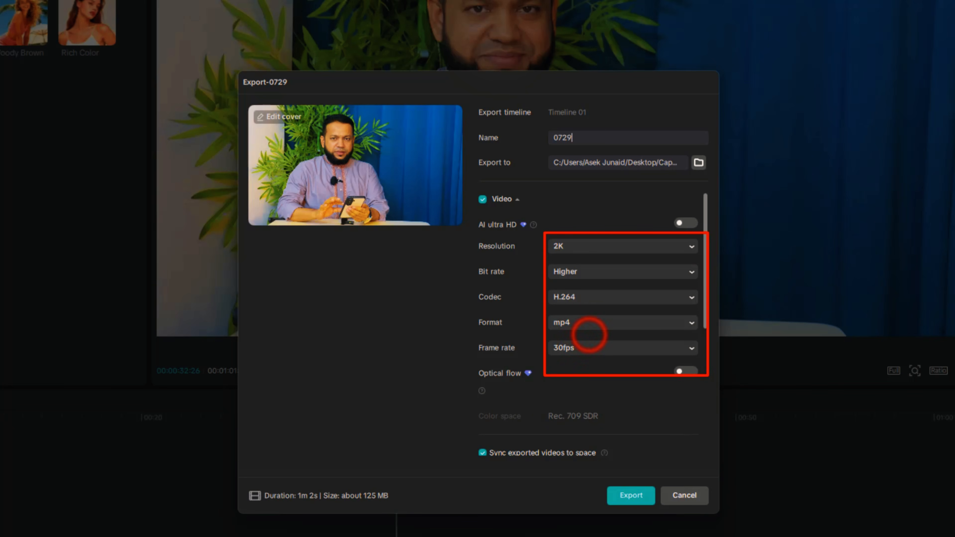
left_click(604, 247)
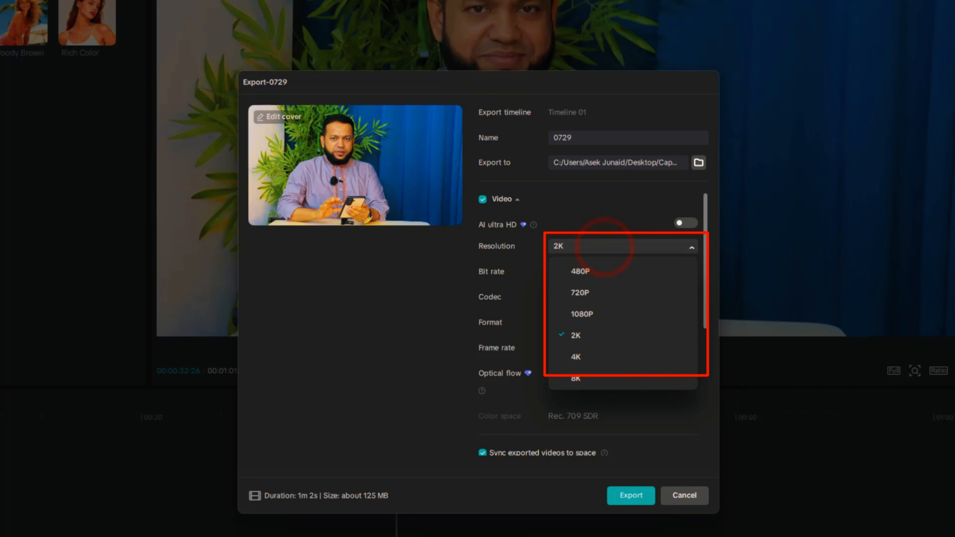
left_click(584, 355)
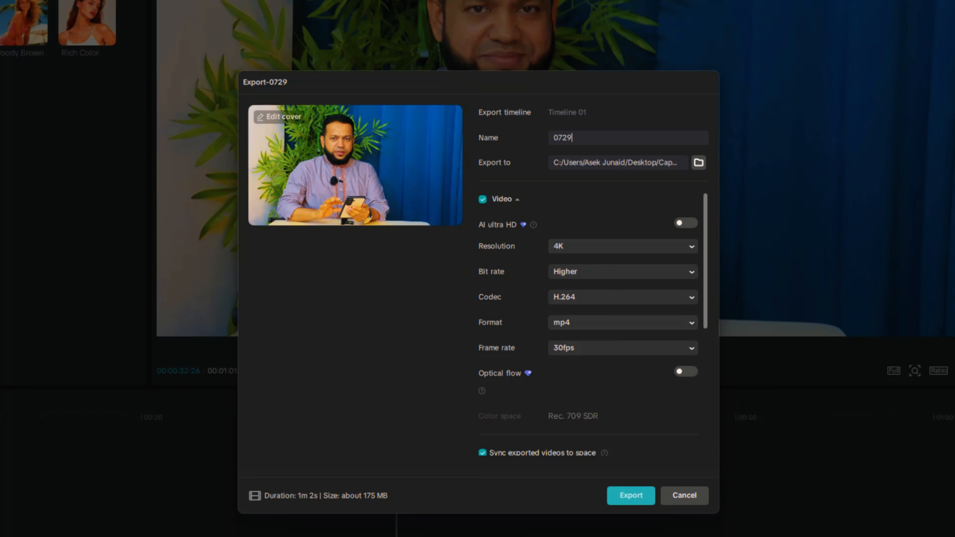
left_click(631, 496)
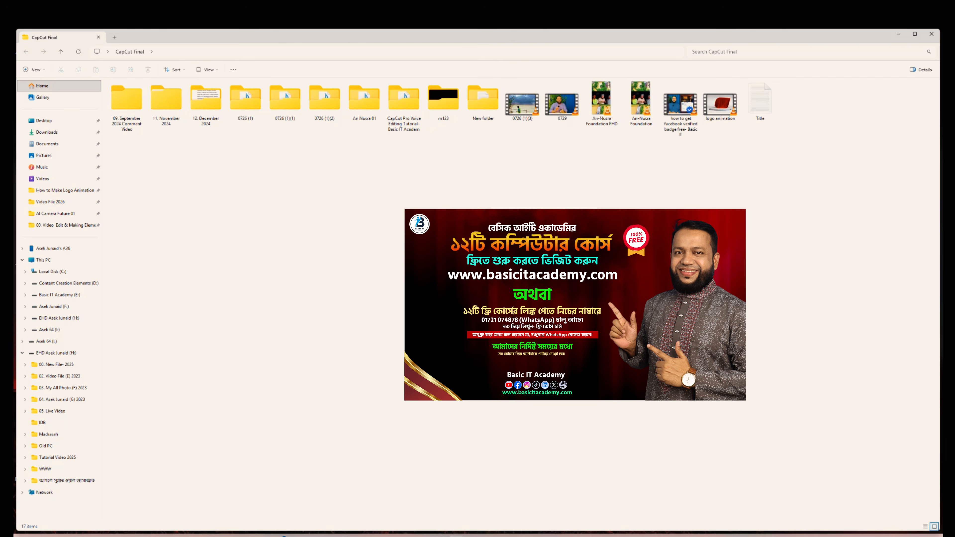
Step: Open the exported 0729 video from the CapCut Final folder
double_click(562, 104)
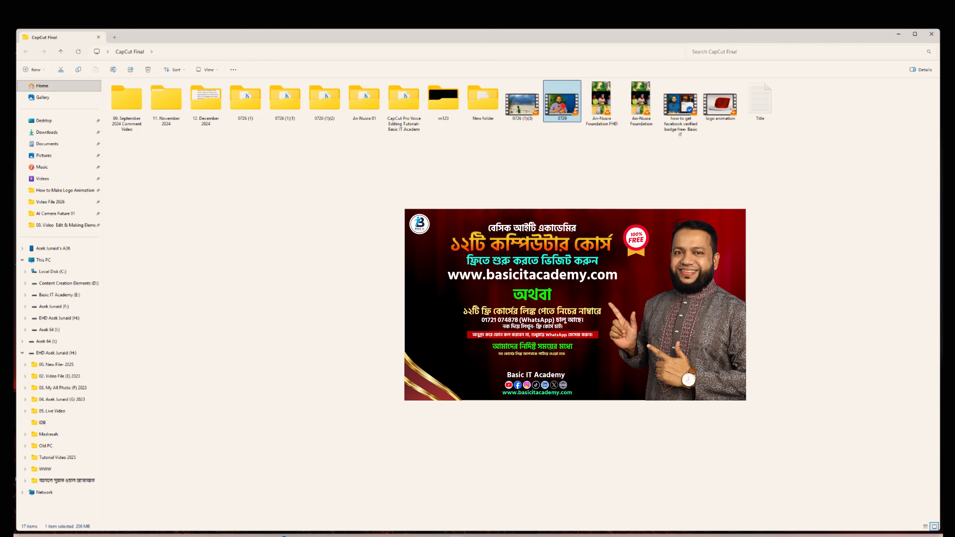